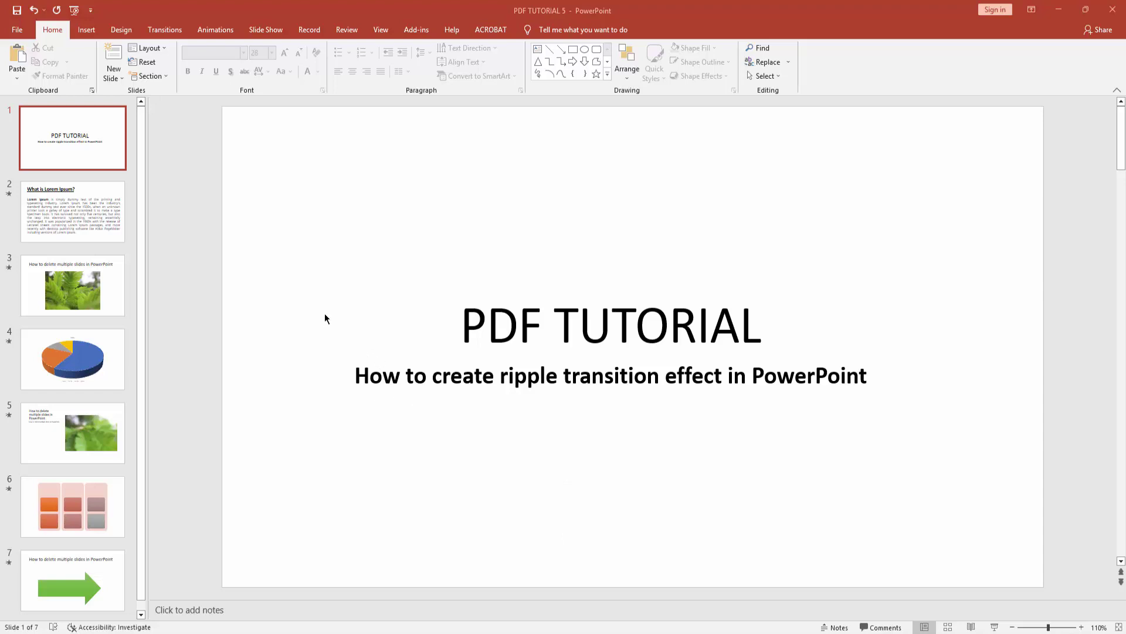
# Step: Apply the Ripple transition from the Exciting group to the PDF TUTORIAL title slide
pyautogui.click(164, 33)
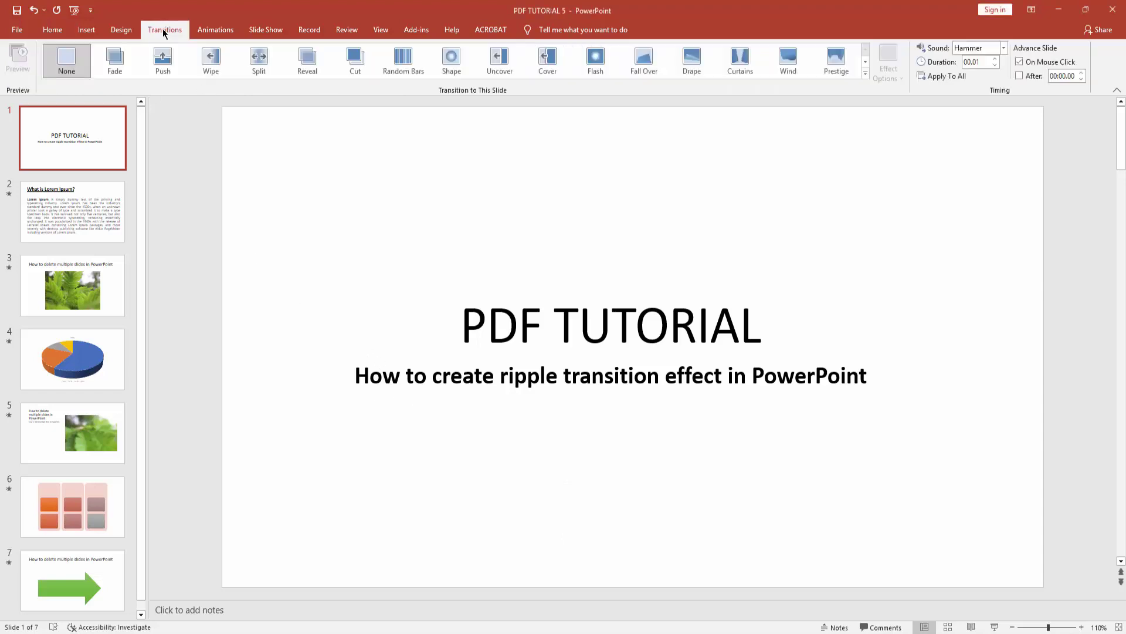
pyautogui.click(866, 74)
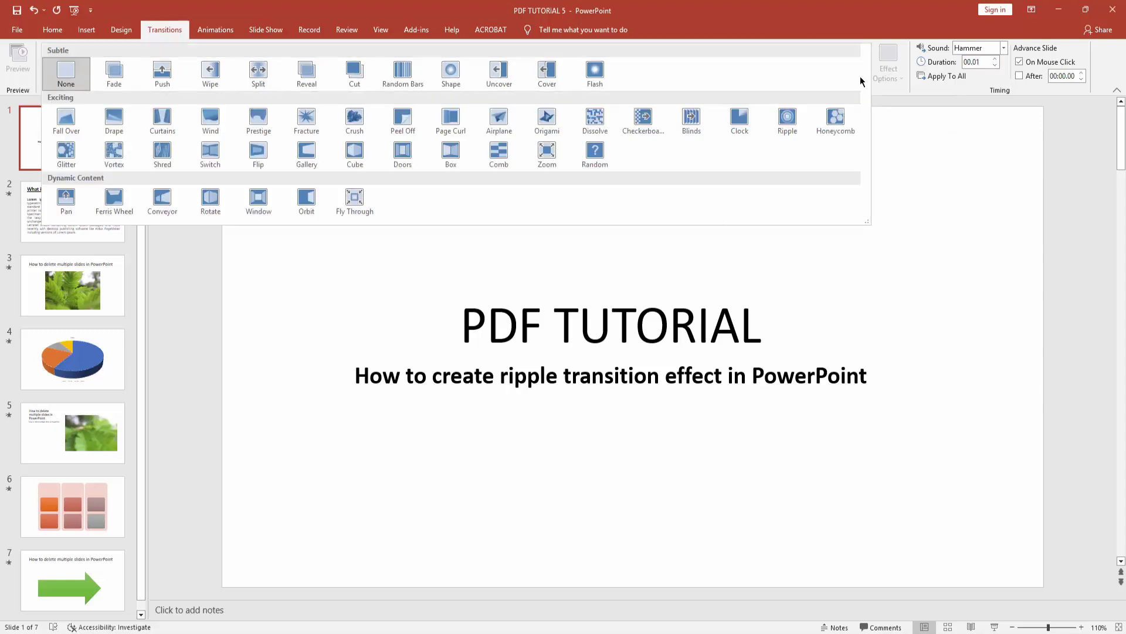
pyautogui.click(788, 120)
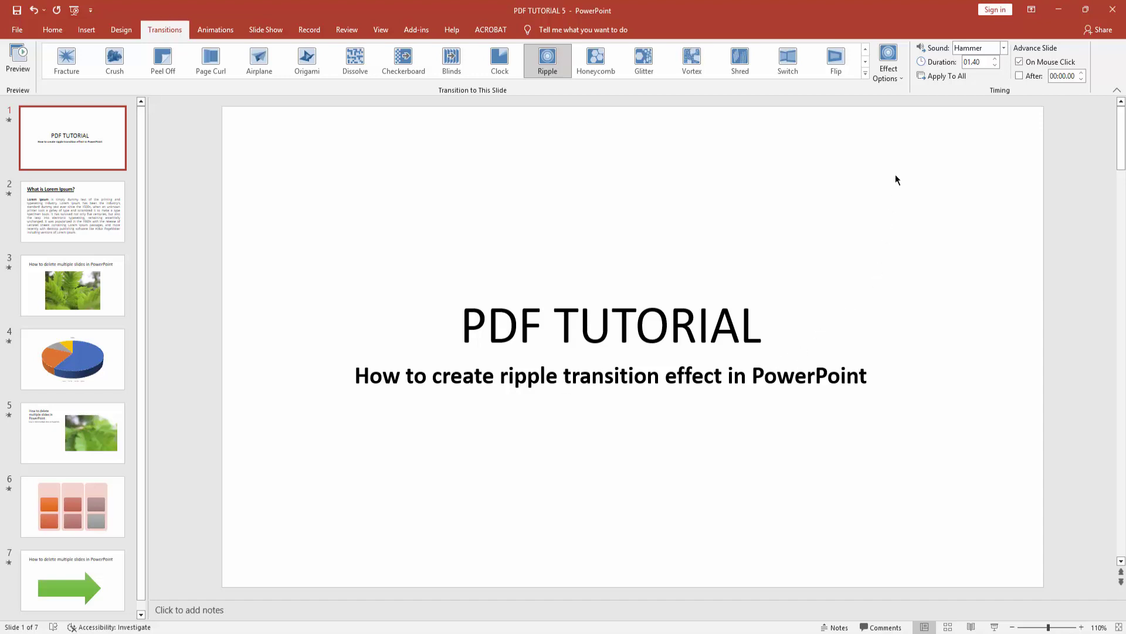
# Step: Switch the Ripple transition's sound from Hammer to Breeze
pyautogui.click(1004, 51)
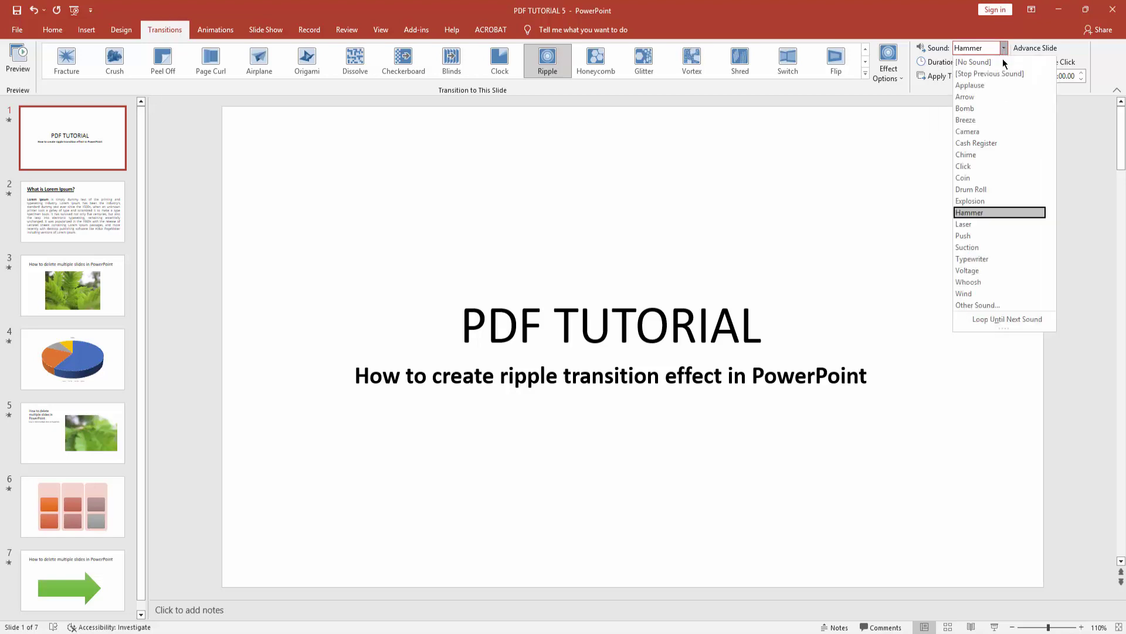
pyautogui.click(989, 124)
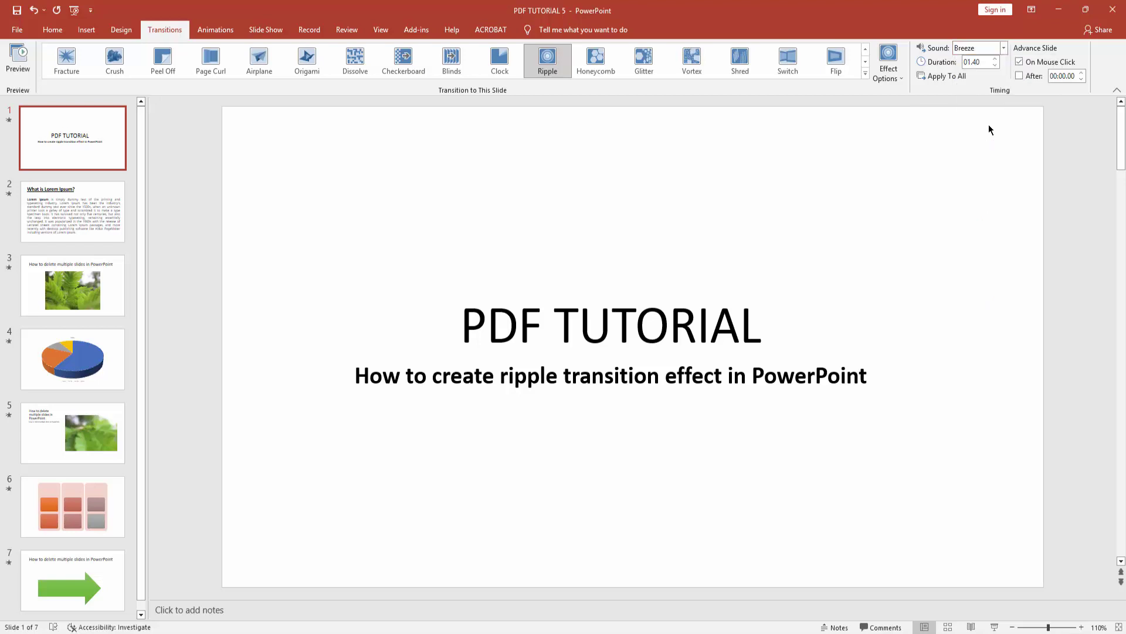
# Step: Set the Ripple transition's duration to 1.25 seconds
pyautogui.click(997, 66)
pyautogui.click(994, 58)
pyautogui.click(951, 77)
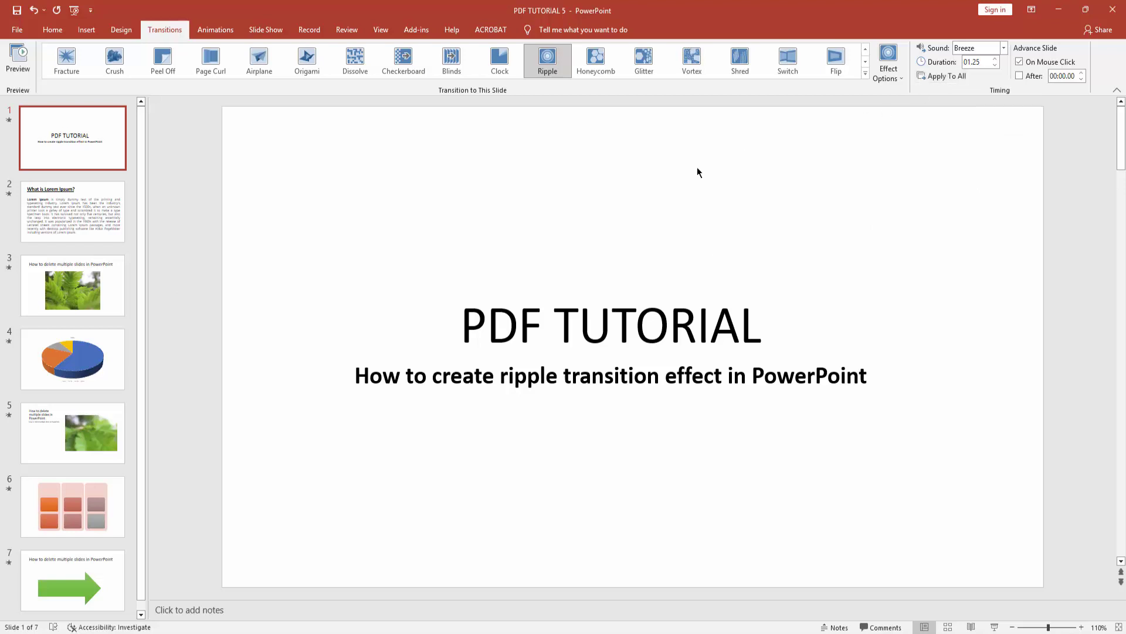